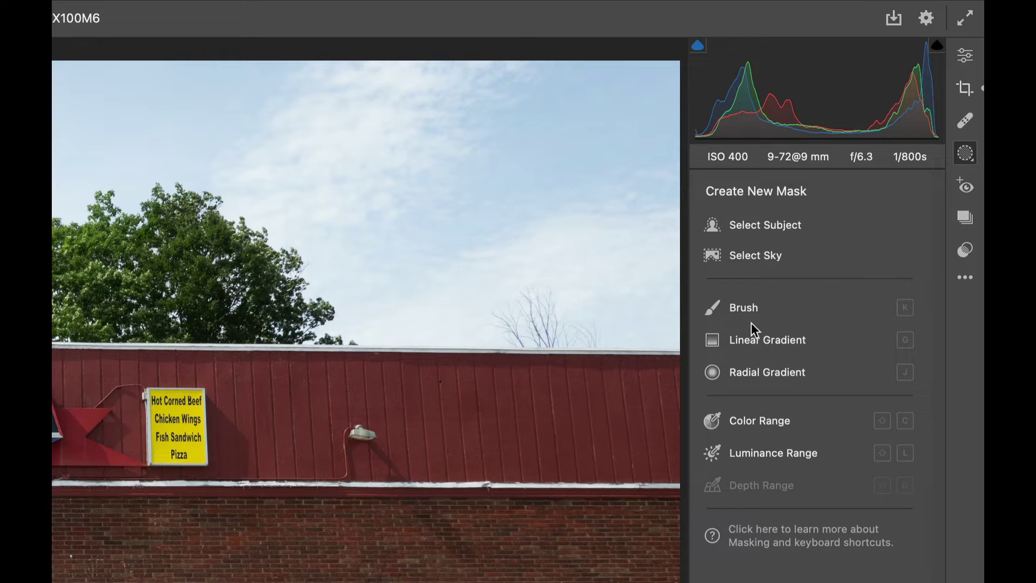
# - Add a linear gradient mask from the sky's top edge to just below the roofline, with Exposure -0.55, Highlights -66, Whites +3 and Blacks -40
pyautogui.click(750, 342)
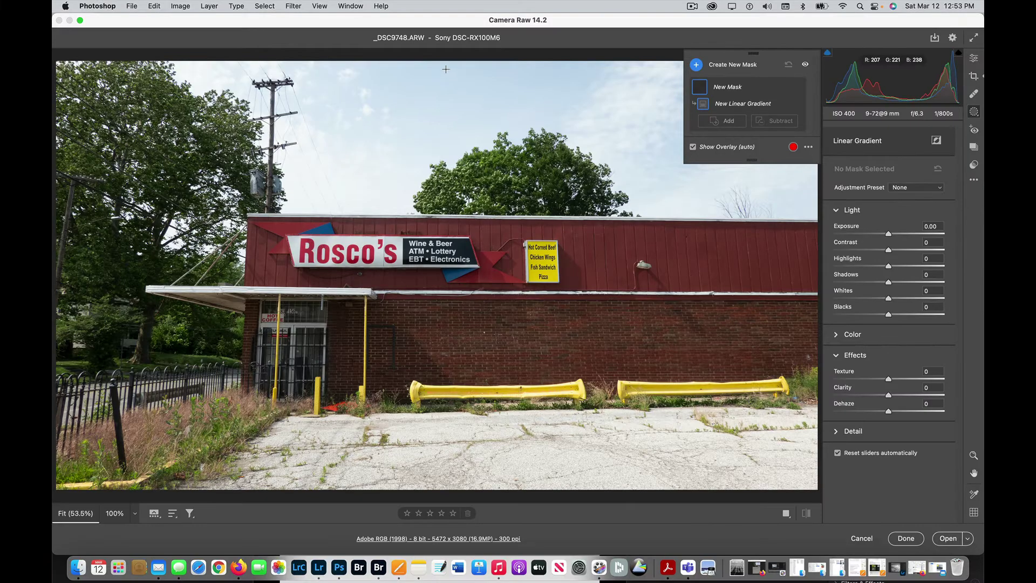
pyautogui.moveTo(445, 62); pyautogui.dragTo(443, 233)
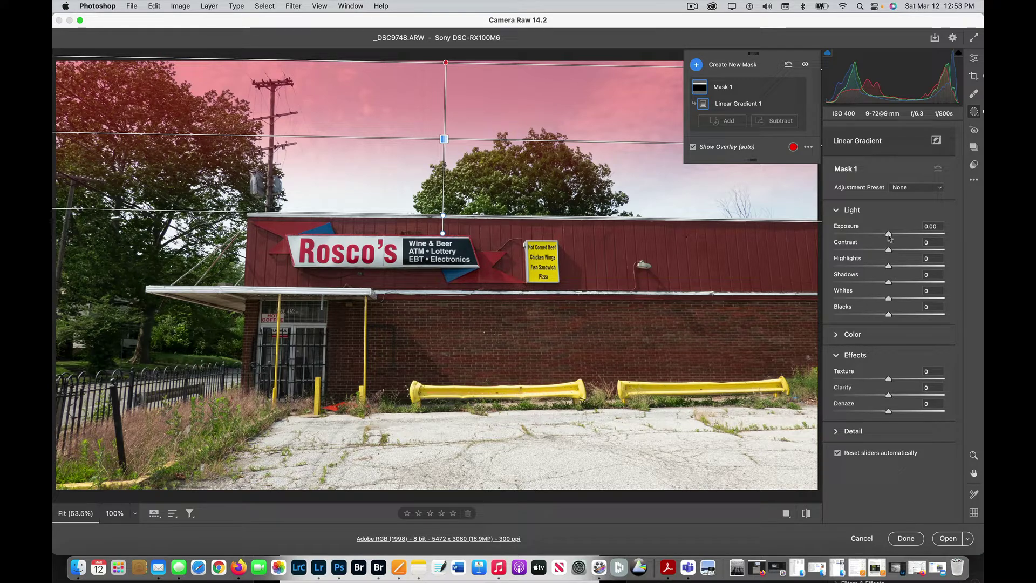
pyautogui.moveTo(888, 234)
pyautogui.mouseDown()
pyautogui.moveTo(912, 234)
pyautogui.moveTo(868, 234)
pyautogui.mouseUp()
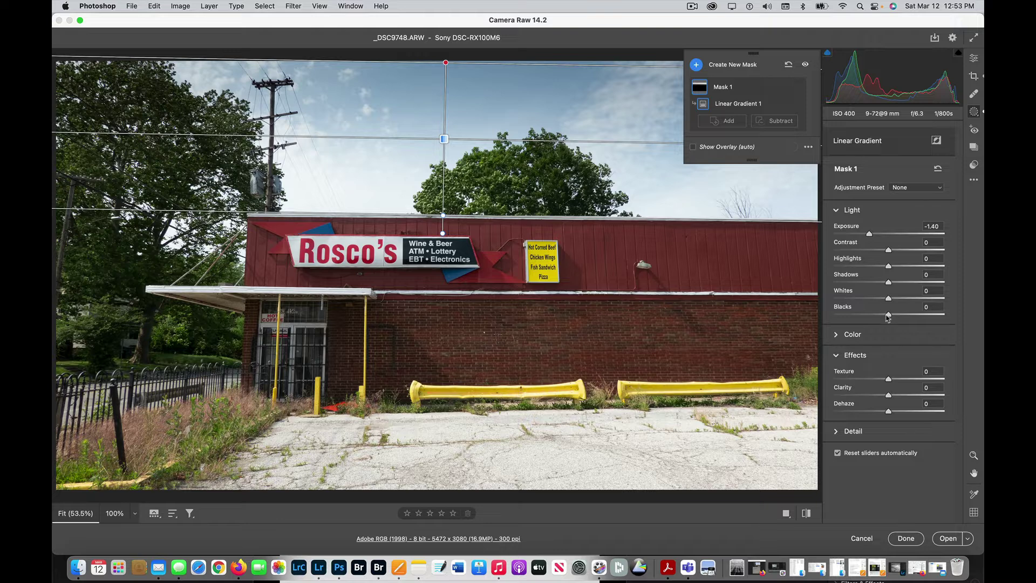
pyautogui.moveTo(888, 315); pyautogui.dragTo(853, 268)
pyautogui.moveTo(869, 234); pyautogui.dragTo(880, 234)
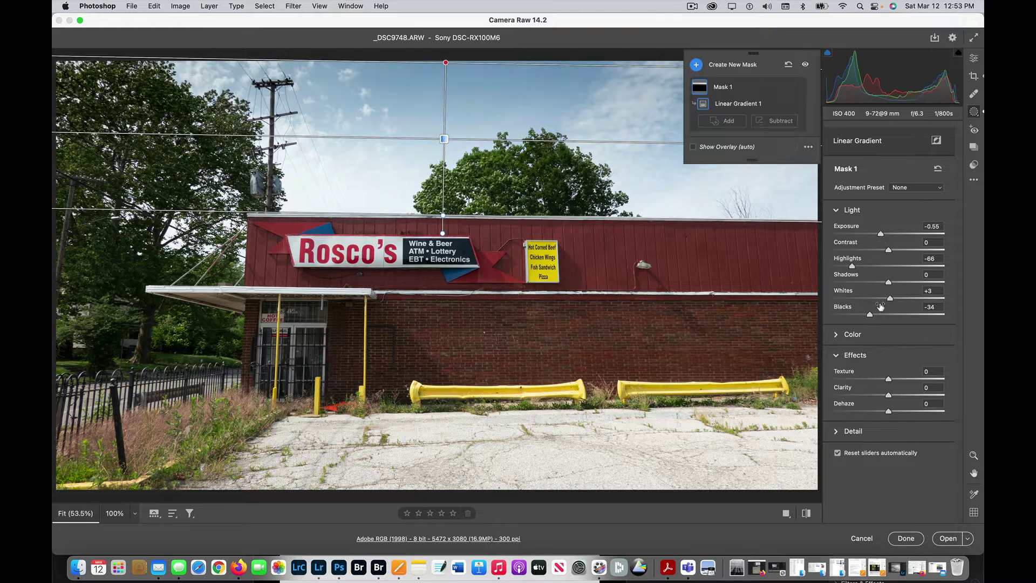
pyautogui.moveTo(869, 315); pyautogui.dragTo(867, 315)
pyautogui.moveTo(476, 215); pyautogui.dragTo(444, 234)
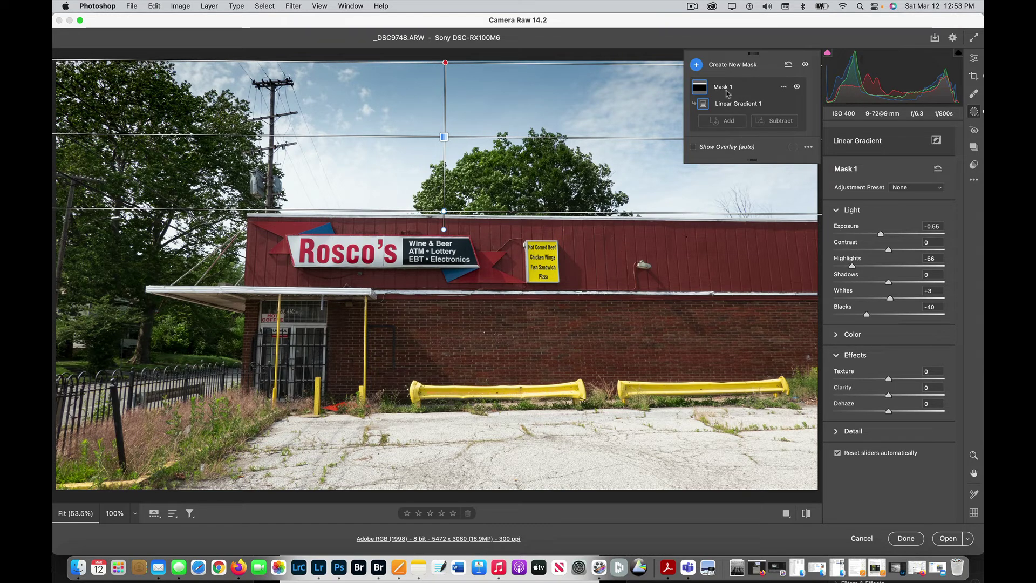
# - Create a brush mask with brush size 3 and paint over the yellow bumper nearest the store entrance
pyautogui.click(696, 65)
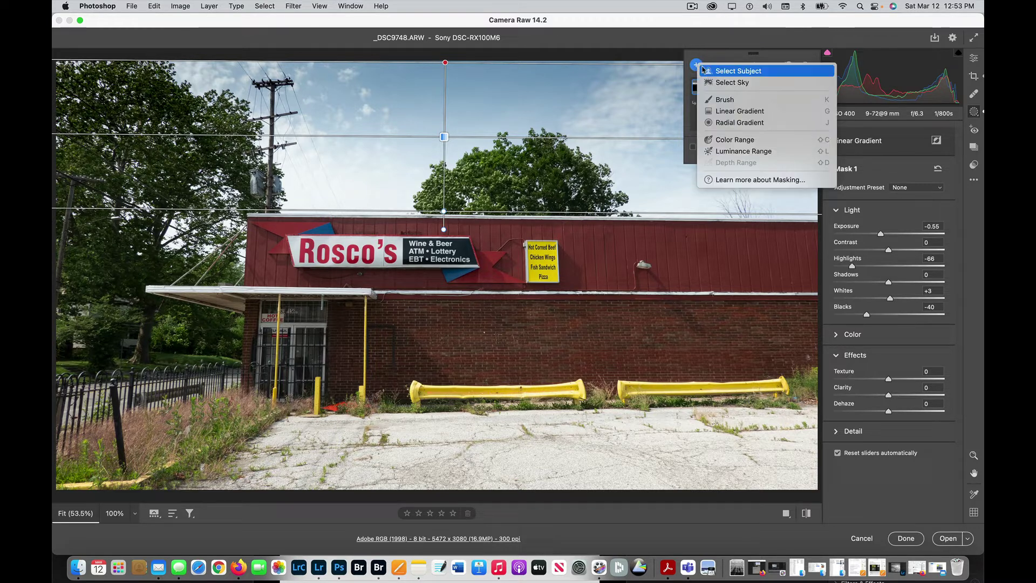
pyautogui.click(724, 99)
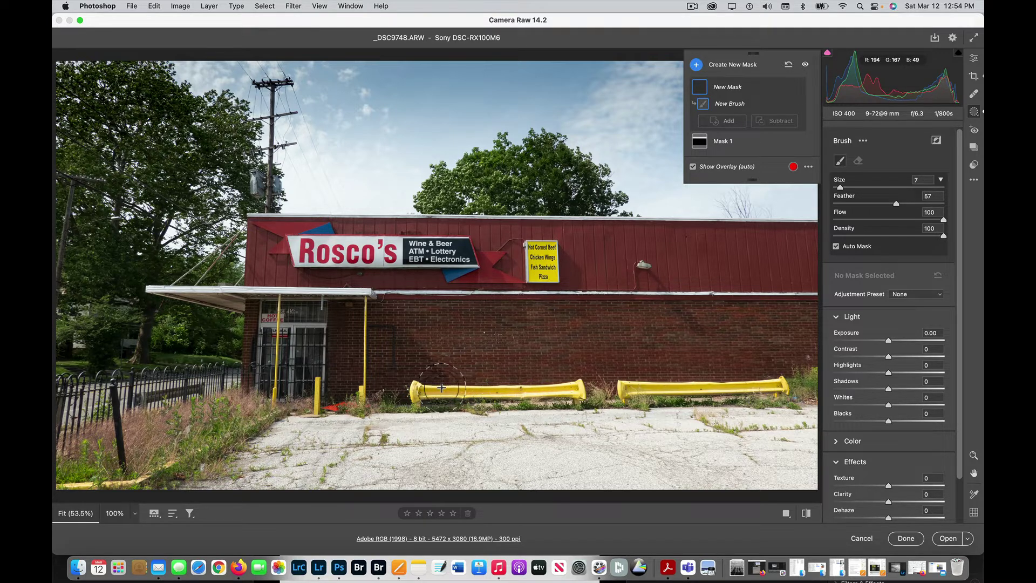
pyautogui.press('[')
pyautogui.press('[')
pyautogui.press('[')
pyautogui.press('[')
pyautogui.moveTo(416, 392)
pyautogui.mouseDown()
pyautogui.moveTo(579, 391)
pyautogui.moveTo(417, 388)
pyautogui.moveTo(423, 397)
pyautogui.mouseUp()
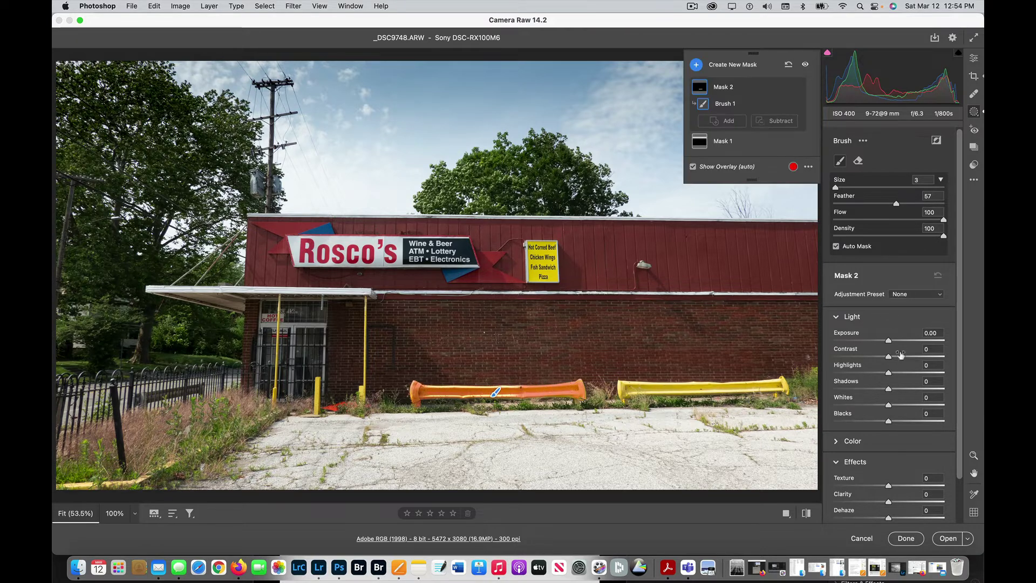
# - Set the bumper mask's Contrast to -100, Highlights +2, Shadows -5, Whites +35 and Blacks -75
pyautogui.moveTo(888, 388)
pyautogui.mouseDown()
pyautogui.moveTo(930, 388)
pyautogui.moveTo(888, 389)
pyautogui.moveTo(878, 376)
pyautogui.mouseUp()
pyautogui.moveTo(889, 421); pyautogui.dragTo(908, 406)
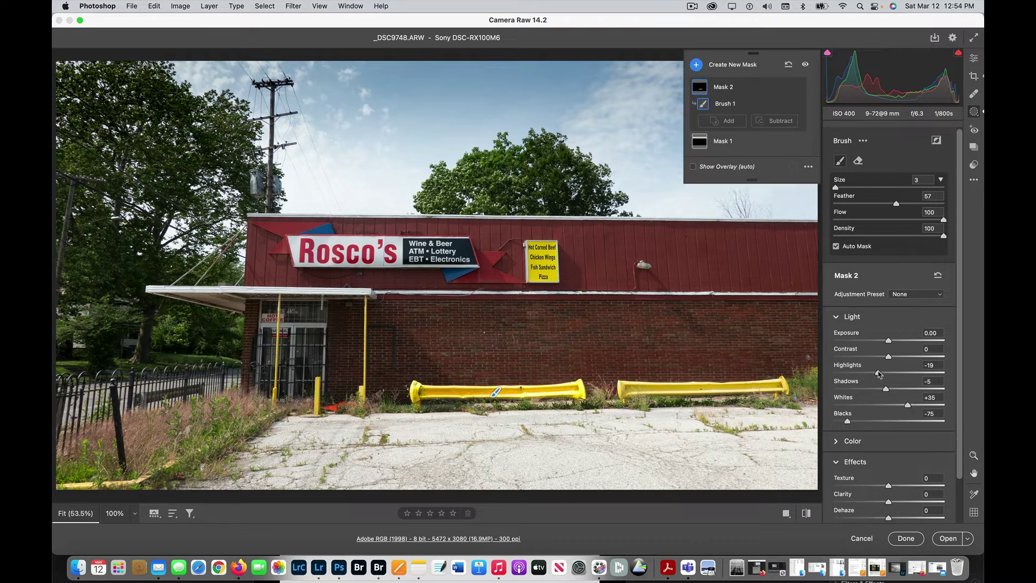
pyautogui.moveTo(878, 373); pyautogui.dragTo(809, 358)
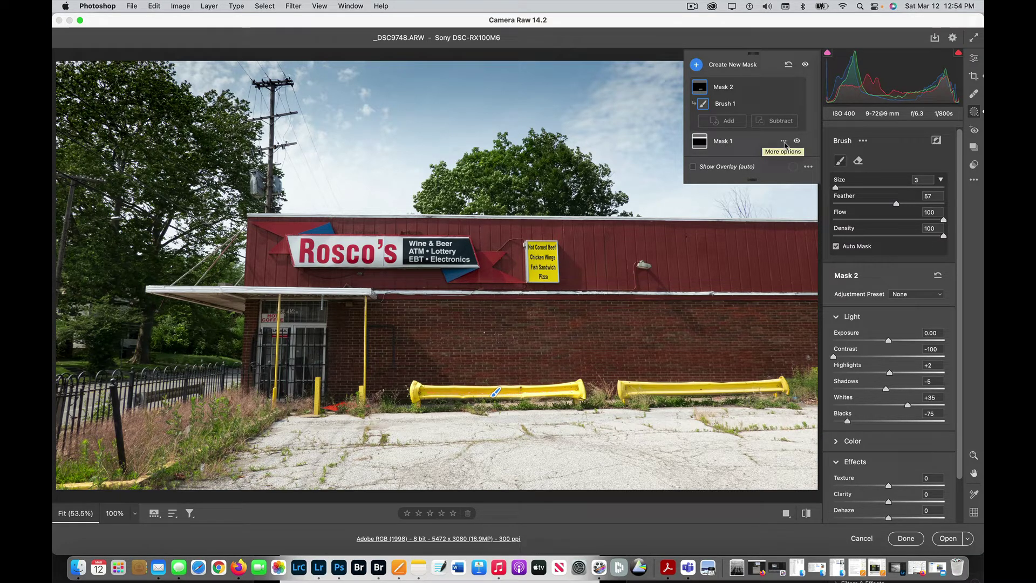
# - Rename the sky gradient mask, Mask 1, as "Linear Sky"
pyautogui.click(783, 141)
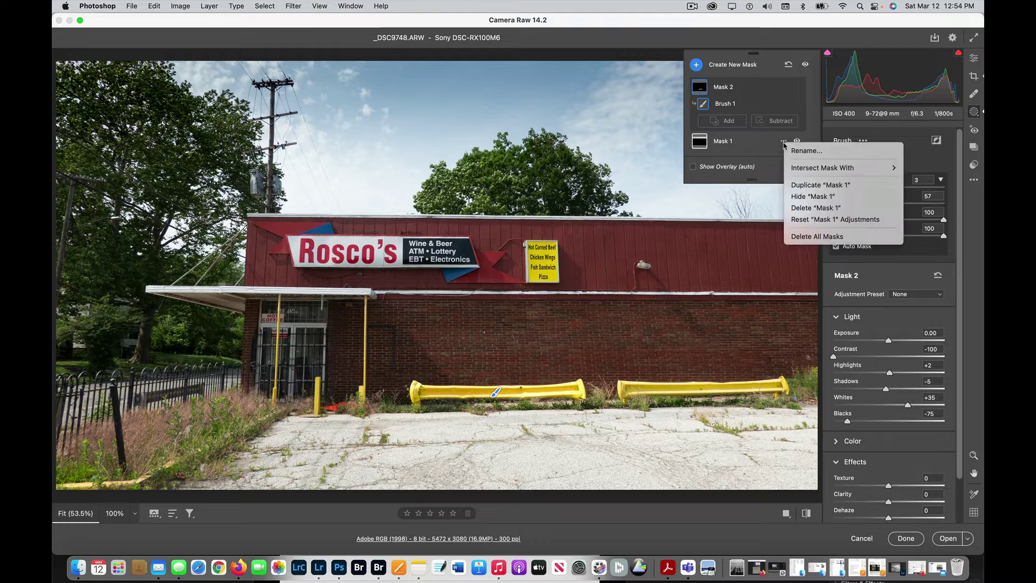
pyautogui.click(794, 150)
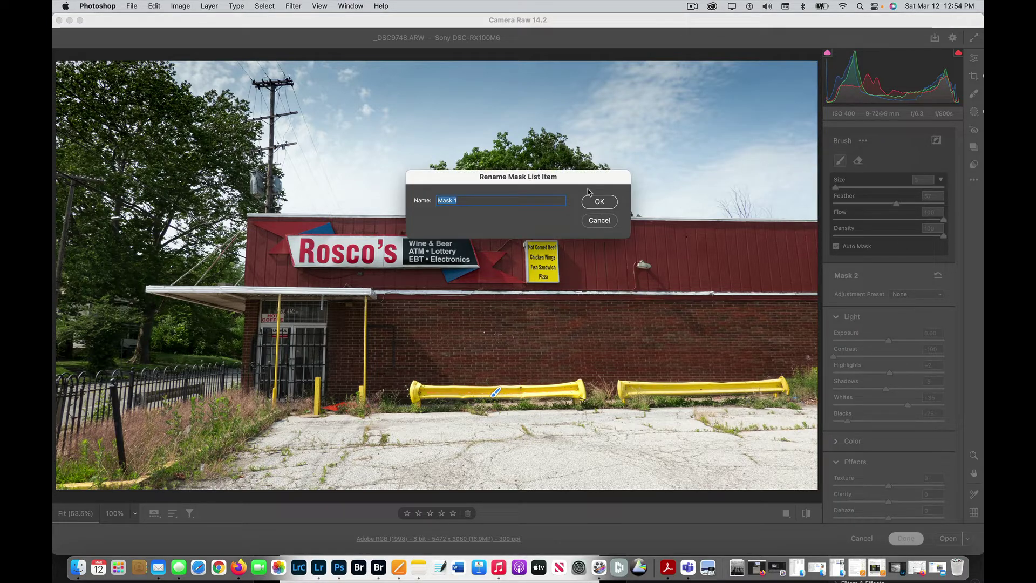
pyautogui.write('Linear Sky')
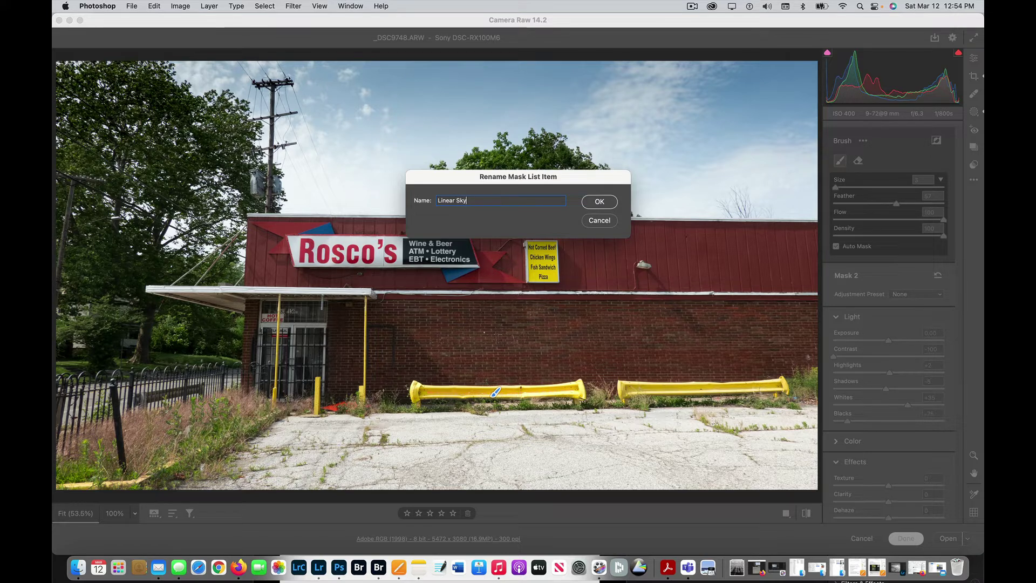
pyautogui.click(600, 200)
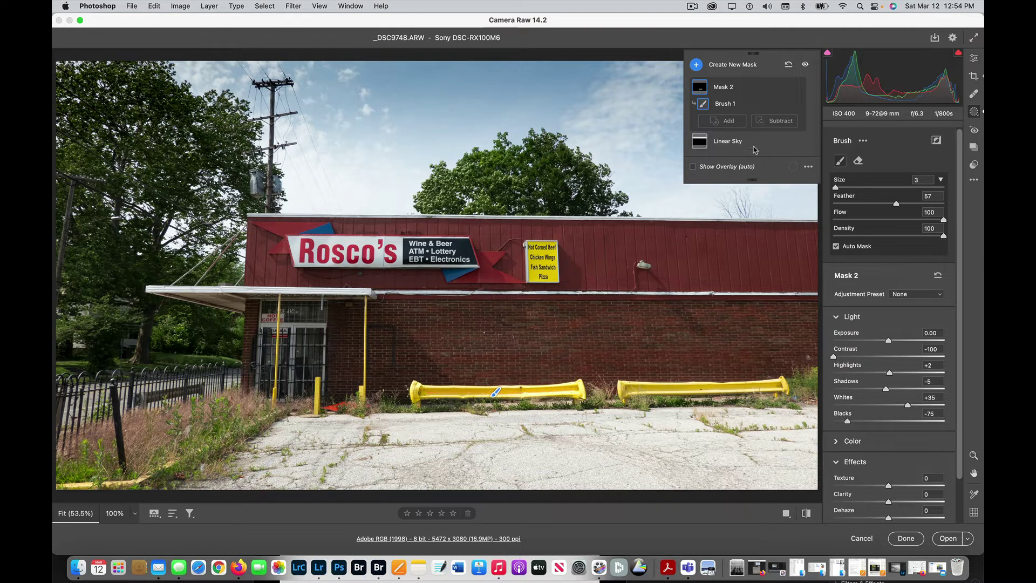
# - Rename the bumper mask, Mask 2, as "Brush yello bumper"
pyautogui.click(784, 88)
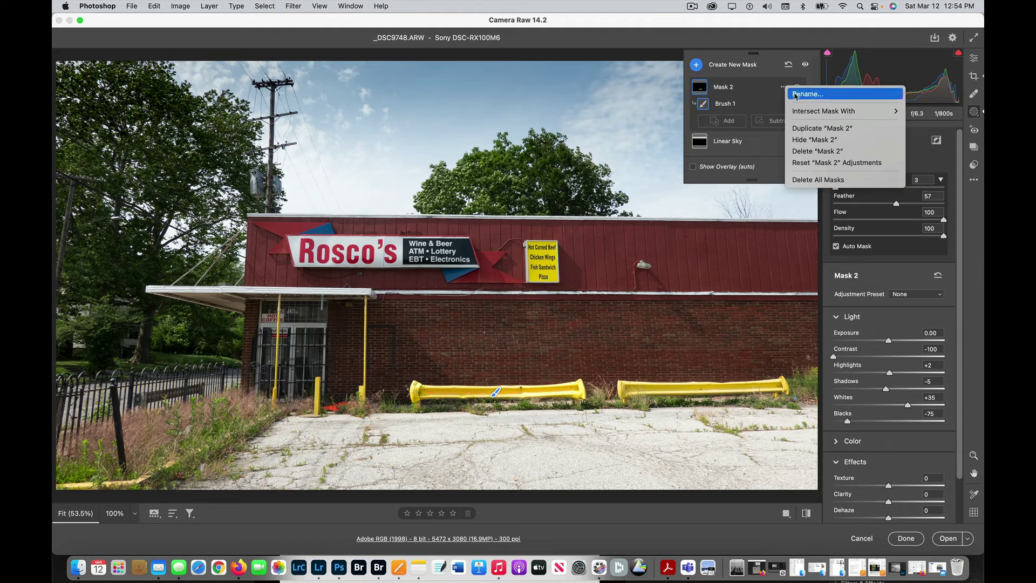
pyautogui.click(796, 95)
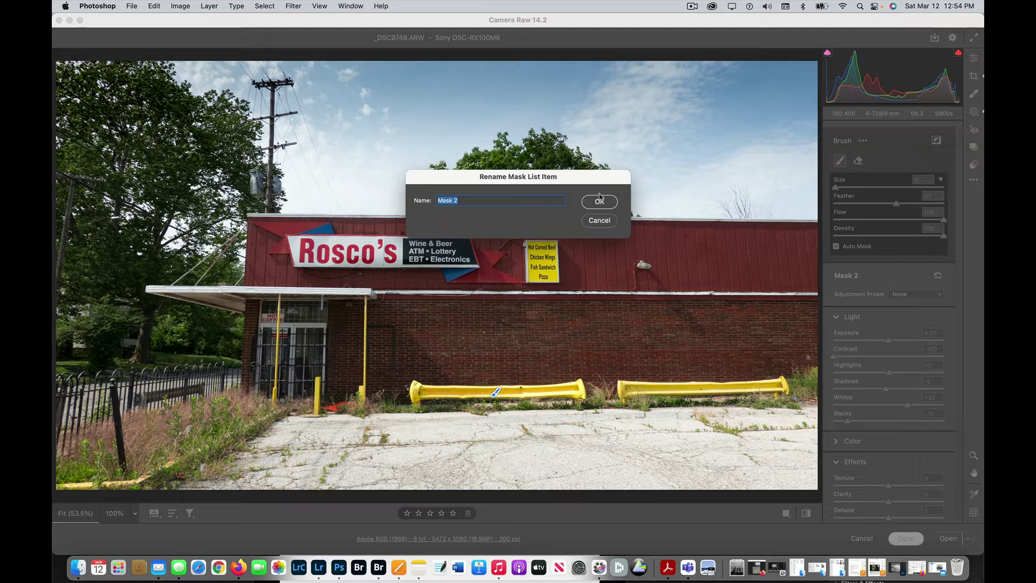
pyautogui.write('Brush yello bumper')
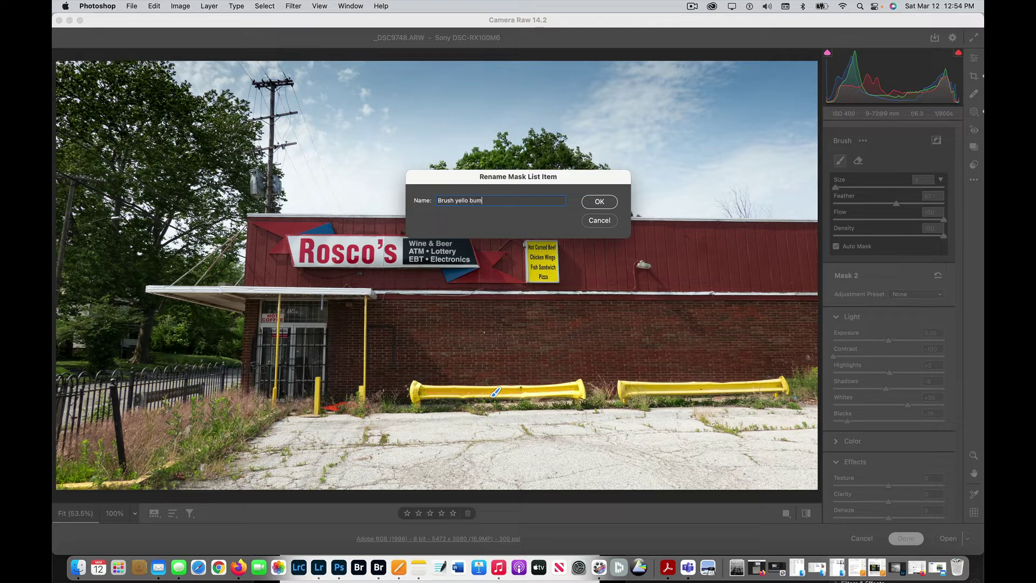
pyautogui.click(599, 202)
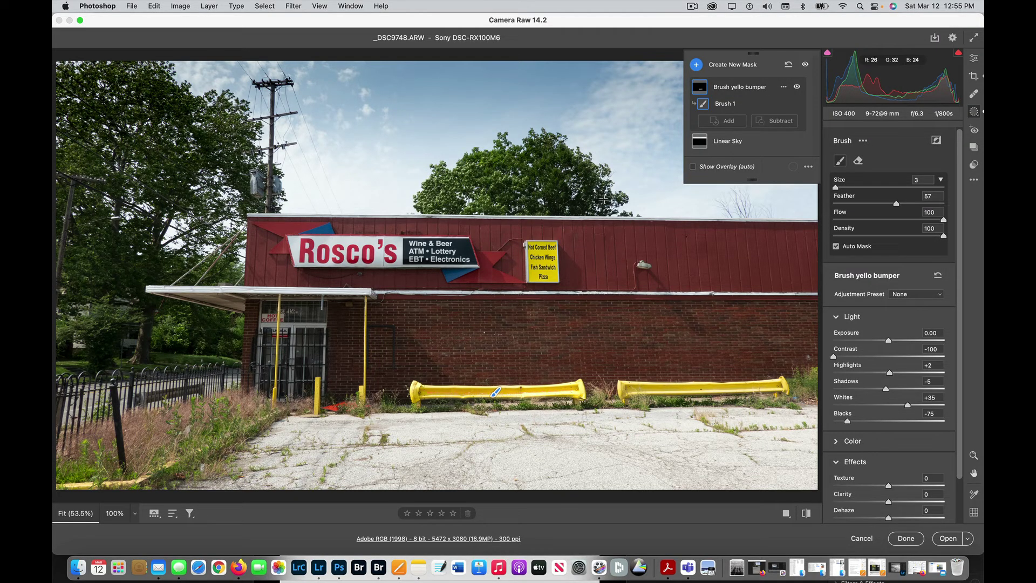
# - Compare the photo with the bumper mask and the Linear Sky mask each hidden and shown
pyautogui.click(797, 88)
pyautogui.click(797, 88)
pyautogui.click(797, 88)
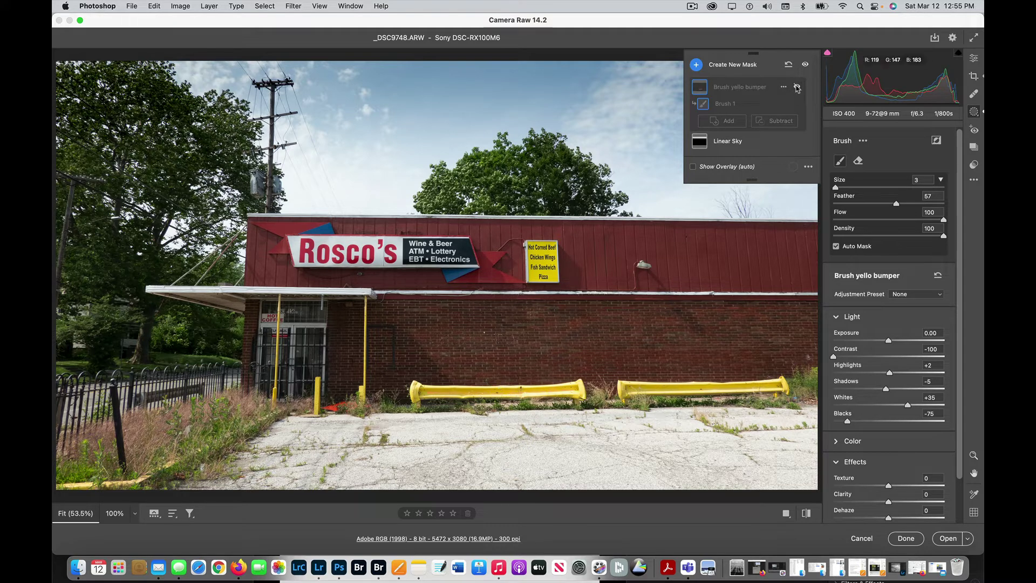
pyautogui.click(797, 87)
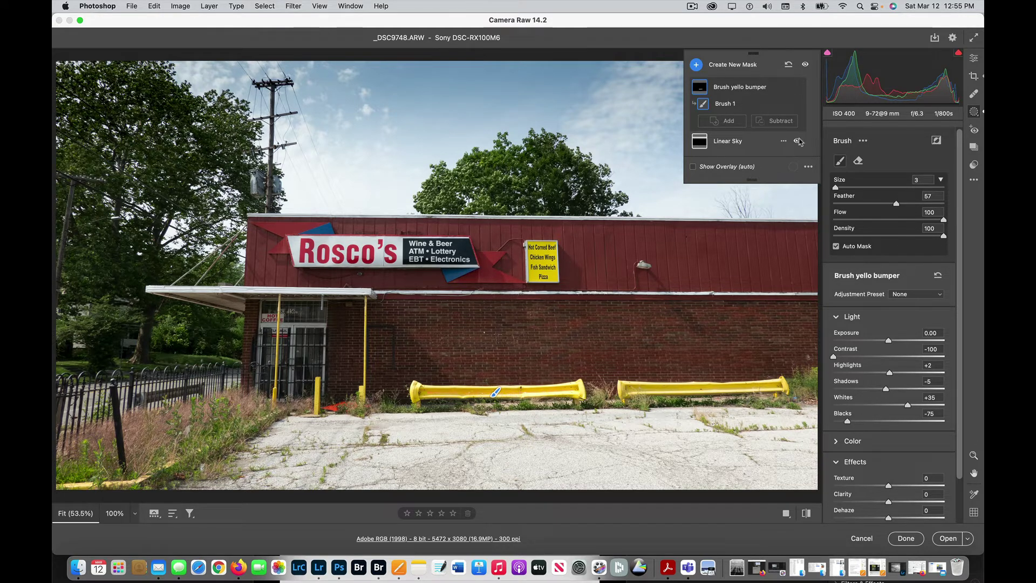
pyautogui.click(798, 140)
pyautogui.click(798, 140)
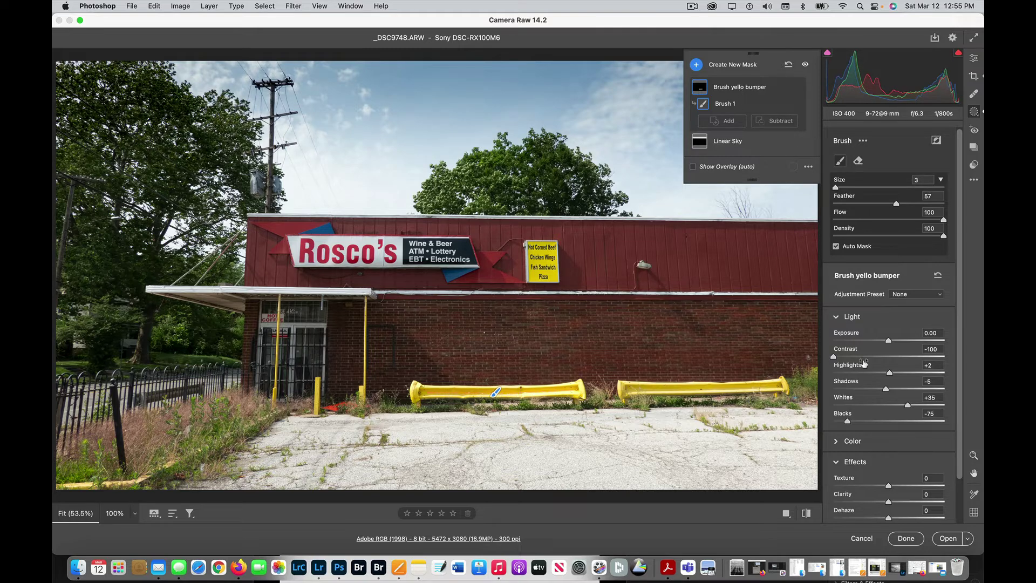
# - Set the bumper mask's Shadows to -100 and Whites to -44, and compare the bumper with the mask off and on
pyautogui.moveTo(886, 389); pyautogui.dragTo(824, 392)
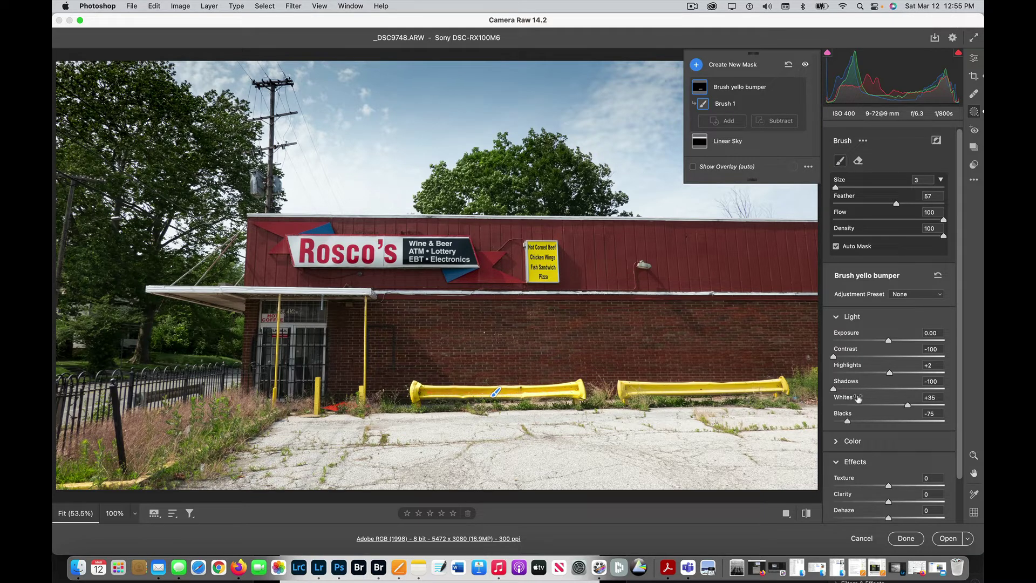
pyautogui.moveTo(904, 409); pyautogui.dragTo(864, 405)
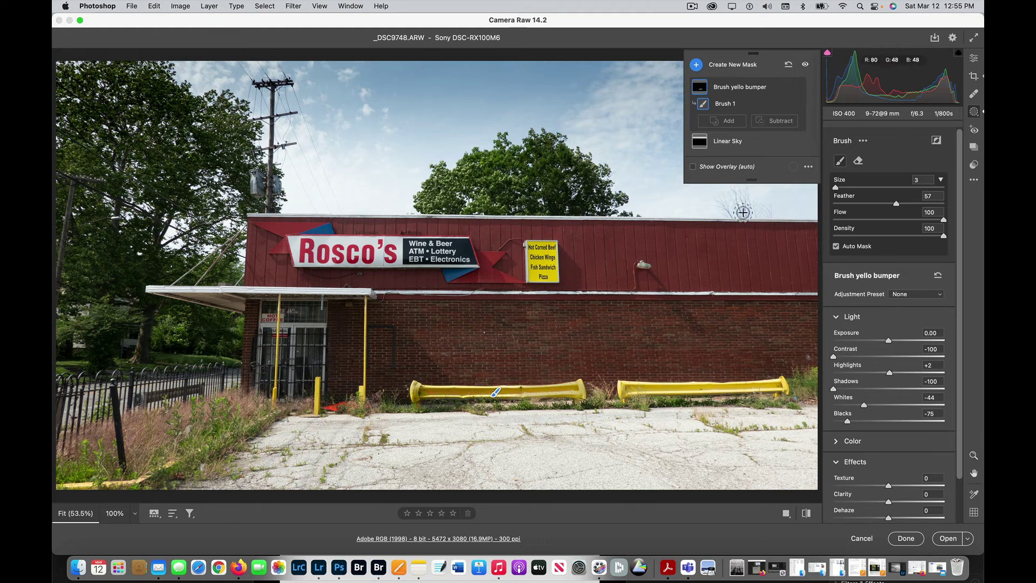
pyautogui.click(797, 88)
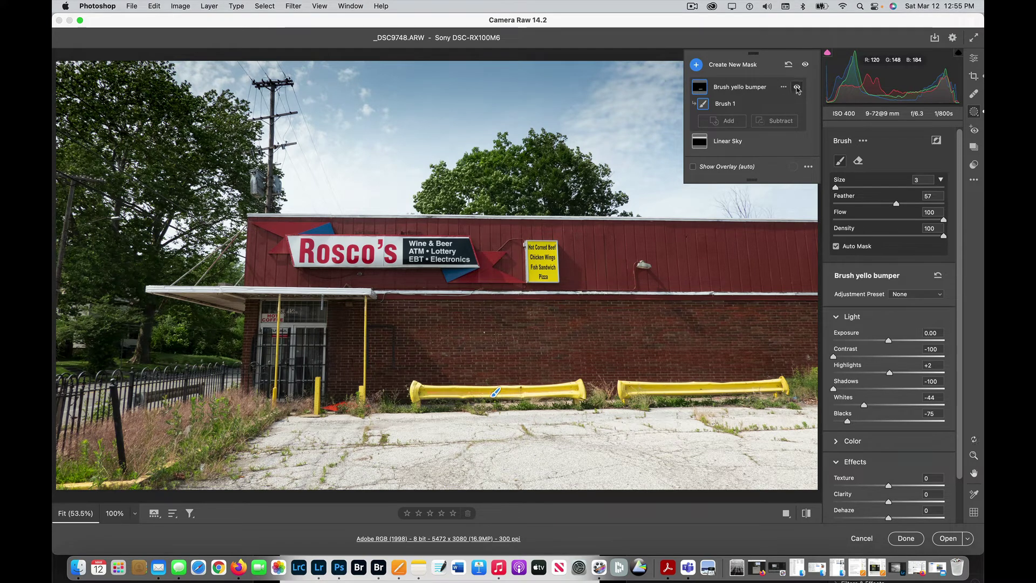
pyautogui.click(797, 87)
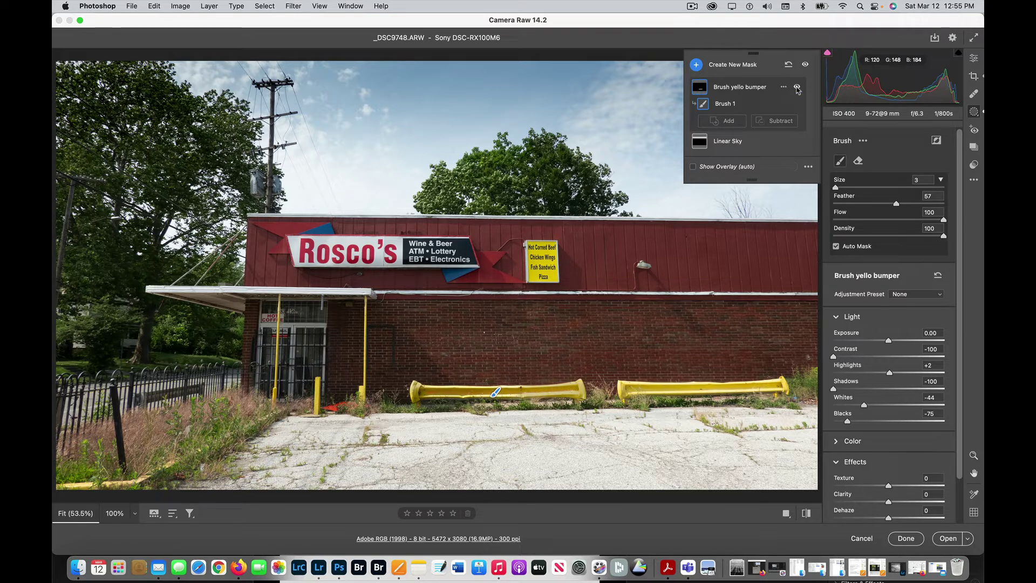
# - Add a linear gradient mask from the photo's bottom edge up past the bumpers, with Contrast +55, Shadows -14, Whites -25 and Blacks -79
pyautogui.click(697, 65)
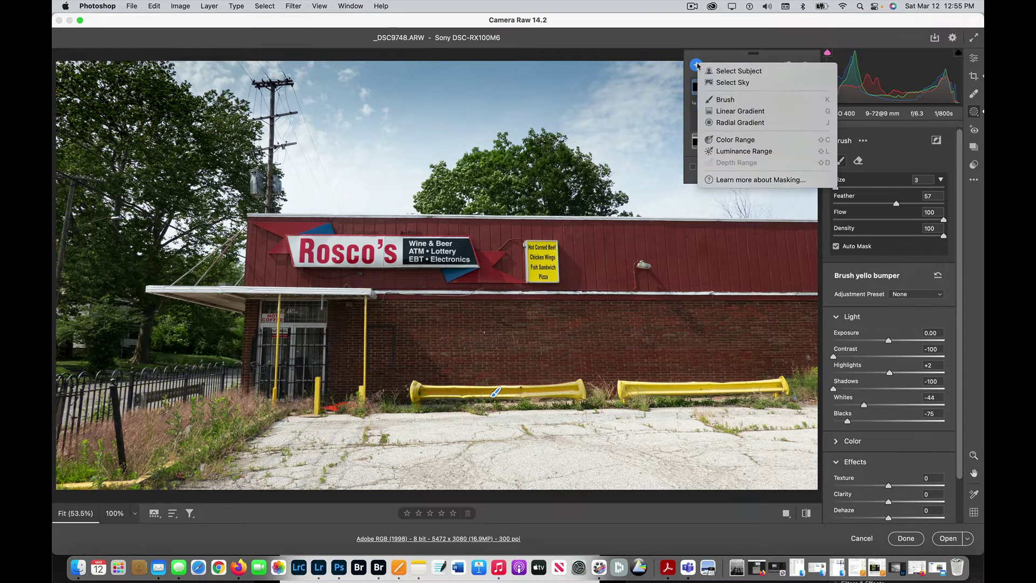
pyautogui.click(723, 111)
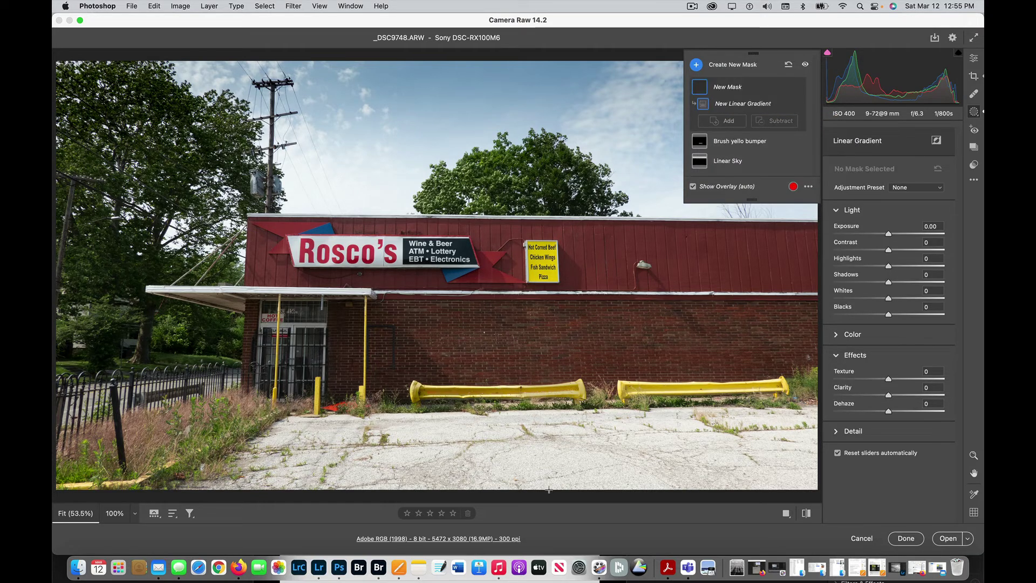
pyautogui.moveTo(549, 490); pyautogui.dragTo(550, 359)
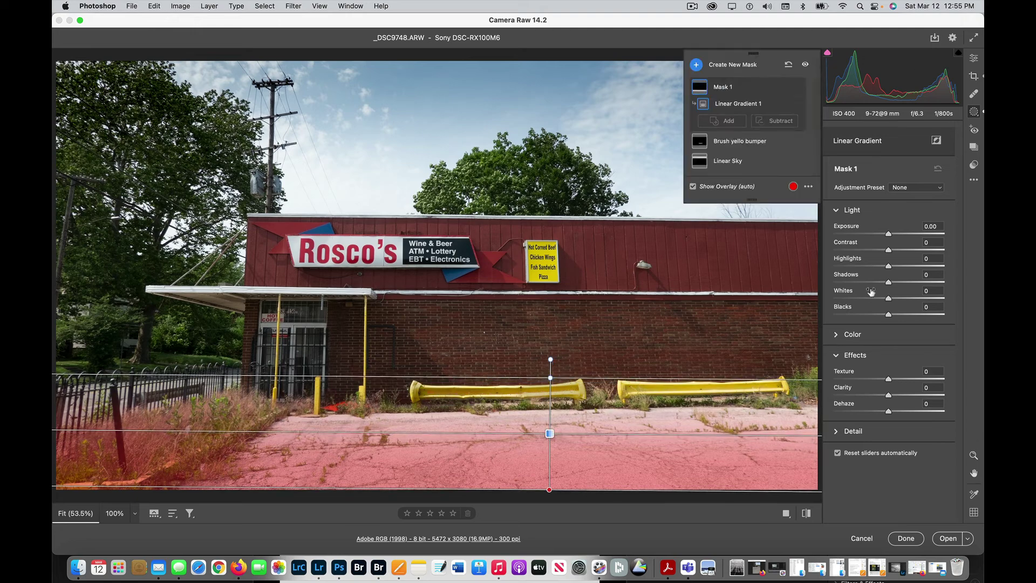
pyautogui.moveTo(884, 316)
pyautogui.mouseDown()
pyautogui.moveTo(844, 316)
pyautogui.moveTo(888, 300)
pyautogui.moveTo(868, 301)
pyautogui.moveTo(879, 300)
pyautogui.mouseUp()
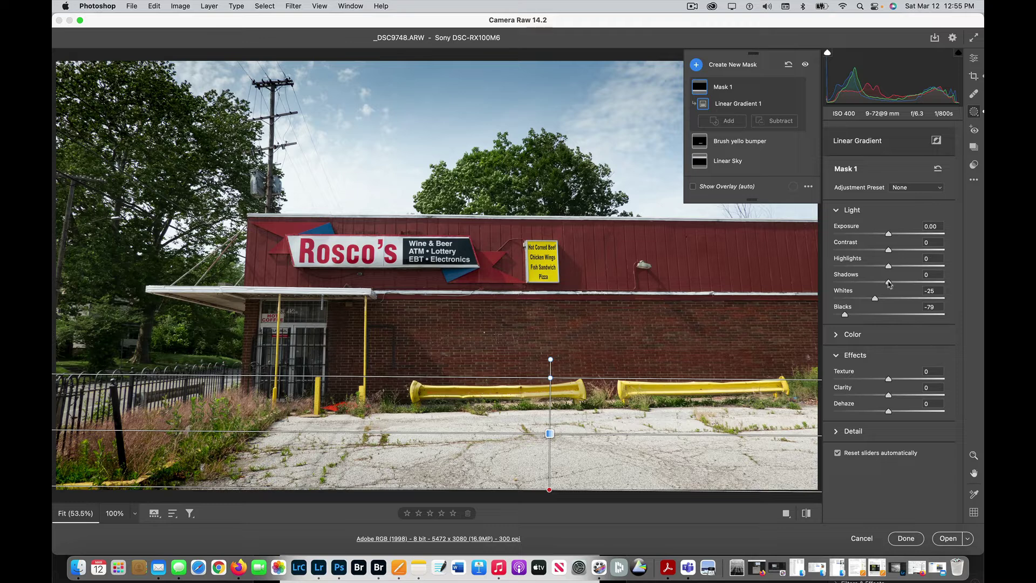
pyautogui.moveTo(889, 284); pyautogui.dragTo(883, 285)
pyautogui.moveTo(888, 251); pyautogui.dragTo(919, 252)
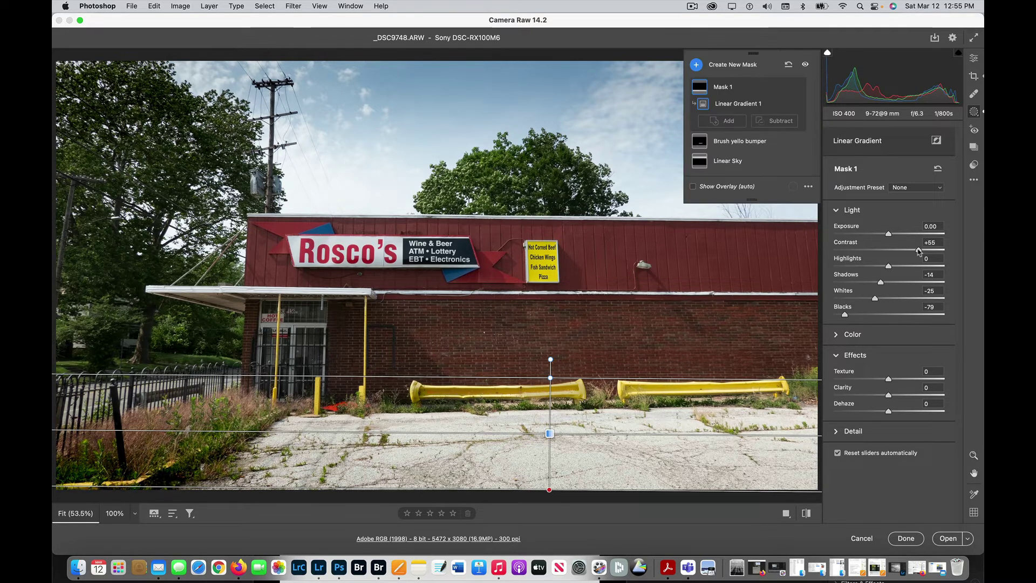
# - Compare the pavement and grass with the foreground gradient mask hidden and shown
pyautogui.click(796, 87)
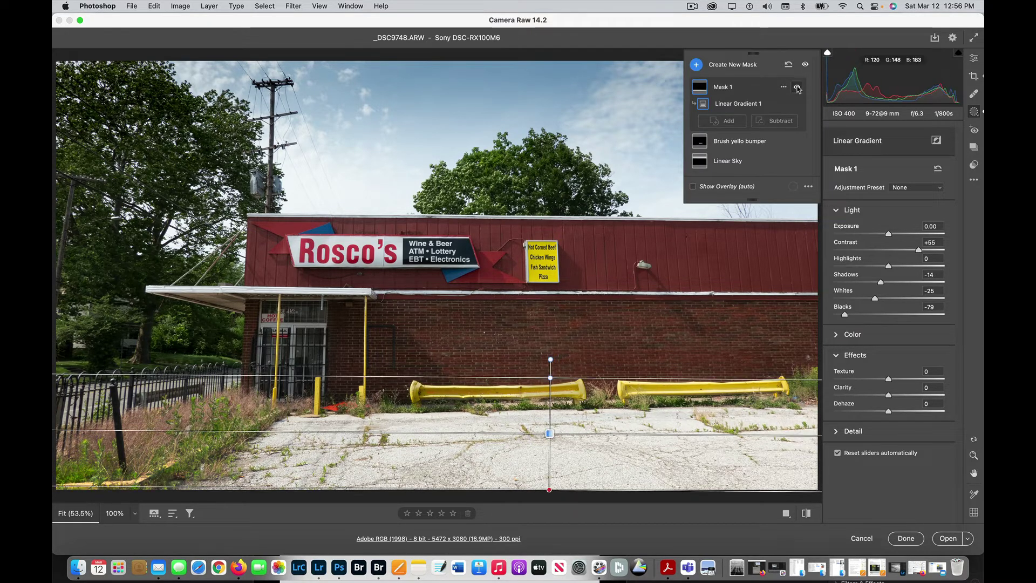
pyautogui.click(797, 88)
pyautogui.click(797, 88)
pyautogui.click(797, 87)
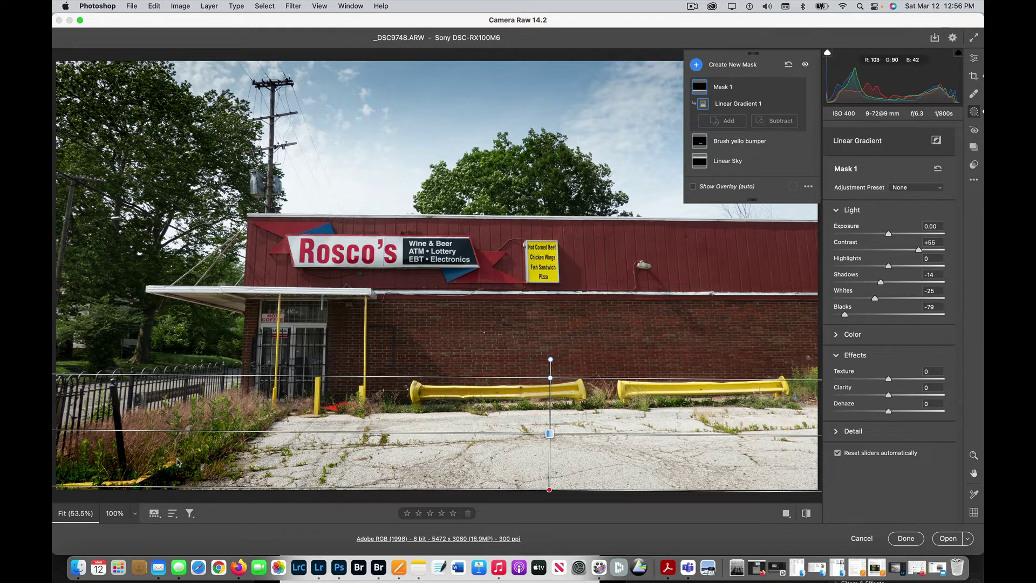
# - Subtract the grass beside the iron fence from the foreground gradient mask by painting with a size 8 brush
pyautogui.click(780, 122)
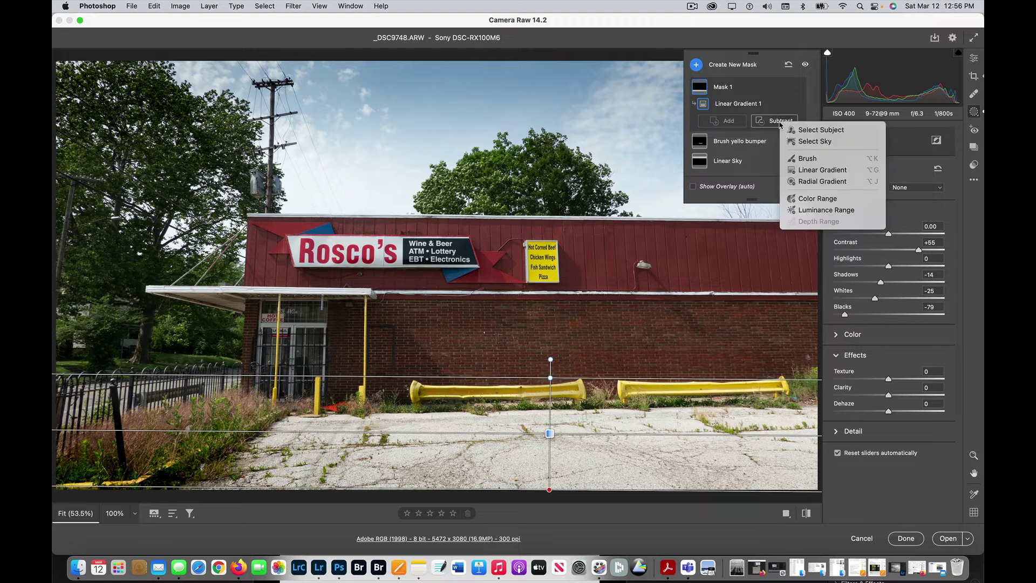
pyautogui.click(798, 158)
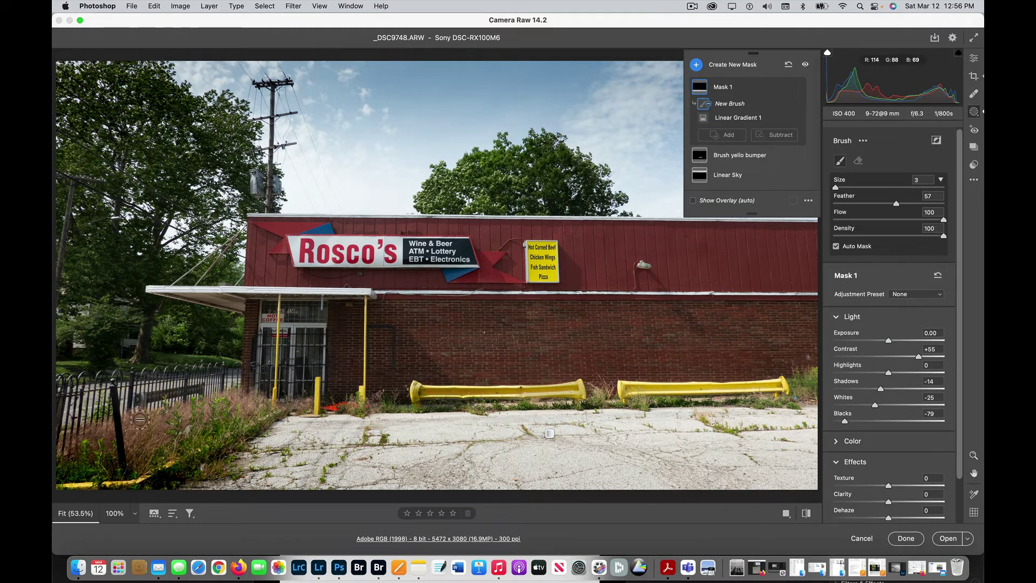
pyautogui.press(']')
pyautogui.press(']')
pyautogui.press(']')
pyautogui.press(']')
pyautogui.press(']')
pyautogui.moveTo(145, 429); pyautogui.dragTo(159, 447)
pyautogui.moveTo(204, 420); pyautogui.dragTo(86, 463)
pyautogui.moveTo(178, 427)
pyautogui.mouseDown()
pyautogui.moveTo(75, 454)
pyautogui.moveTo(172, 439)
pyautogui.moveTo(144, 458)
pyautogui.moveTo(154, 463)
pyautogui.moveTo(229, 411)
pyautogui.mouseUp()
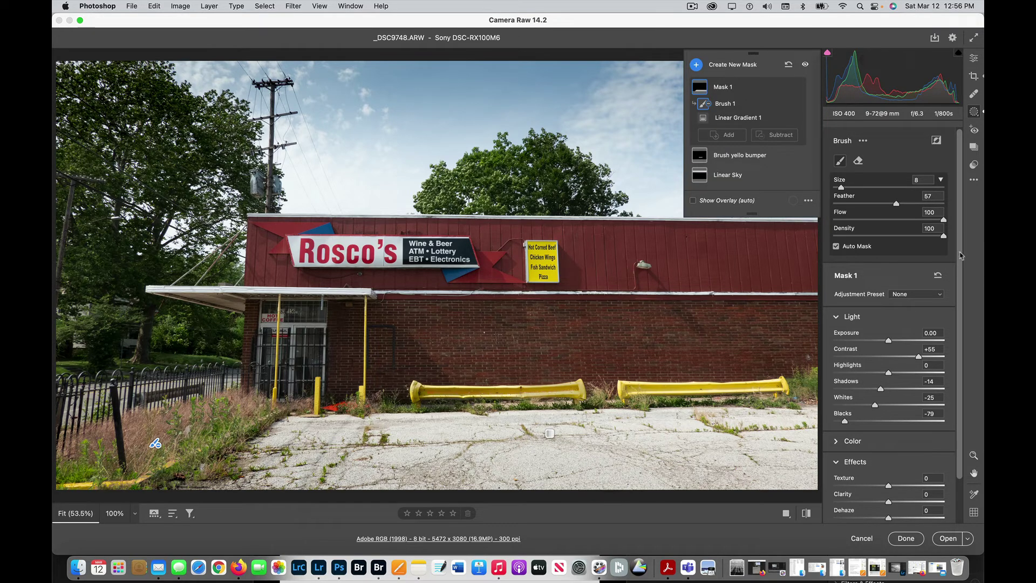
# - Compare the photo before and after by toggling the visibility of all masks together
pyautogui.click(805, 65)
pyautogui.click(806, 65)
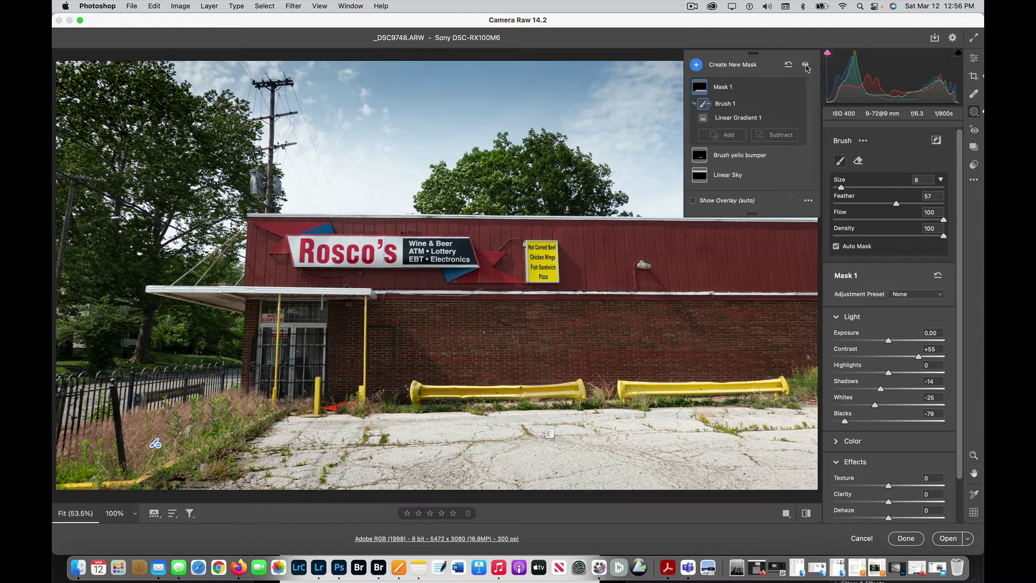
pyautogui.click(805, 66)
pyautogui.click(805, 65)
pyautogui.click(805, 65)
pyautogui.click(806, 66)
pyautogui.click(806, 65)
pyautogui.click(805, 65)
# - Check the effect of the foreground mask alone, with the grass subtracted, by toggling its visibility
pyautogui.click(797, 87)
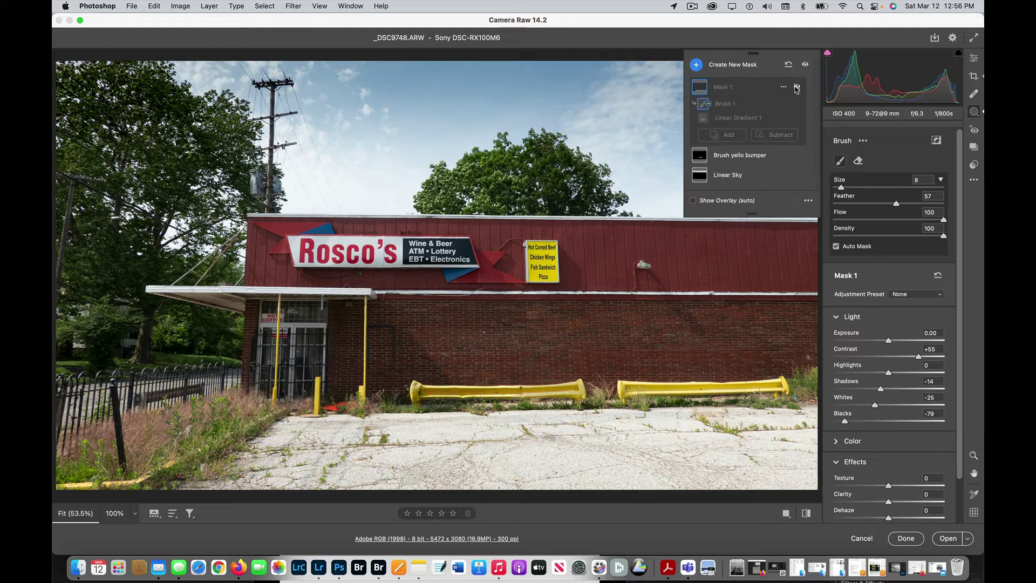
pyautogui.click(797, 87)
pyautogui.click(796, 87)
pyautogui.click(796, 88)
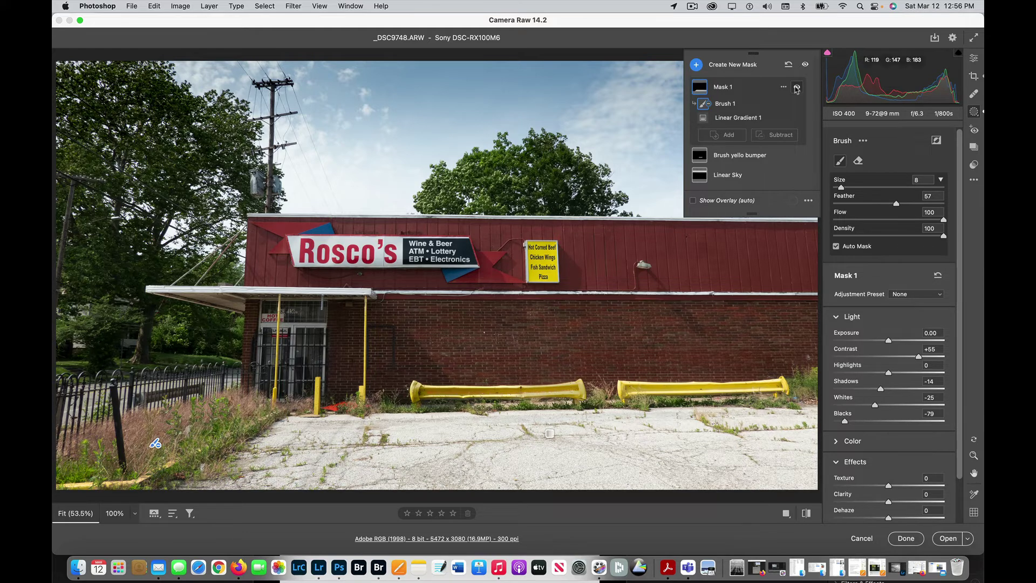